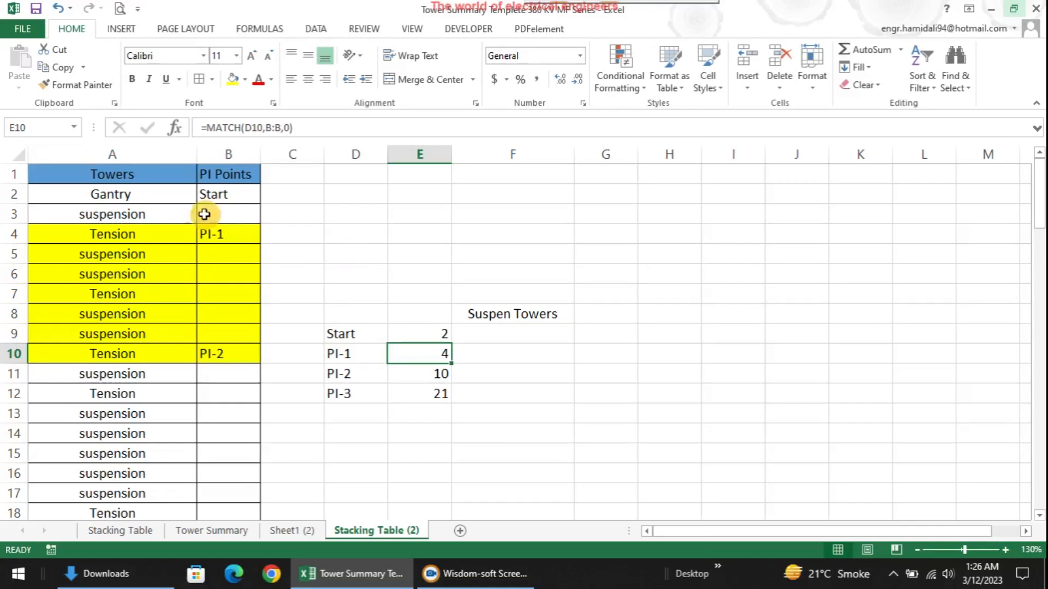
Review the tower types in column A and mark the towers between PI-1 and PI-2
{"action": "left_click", "coordinate": [153, 156]}
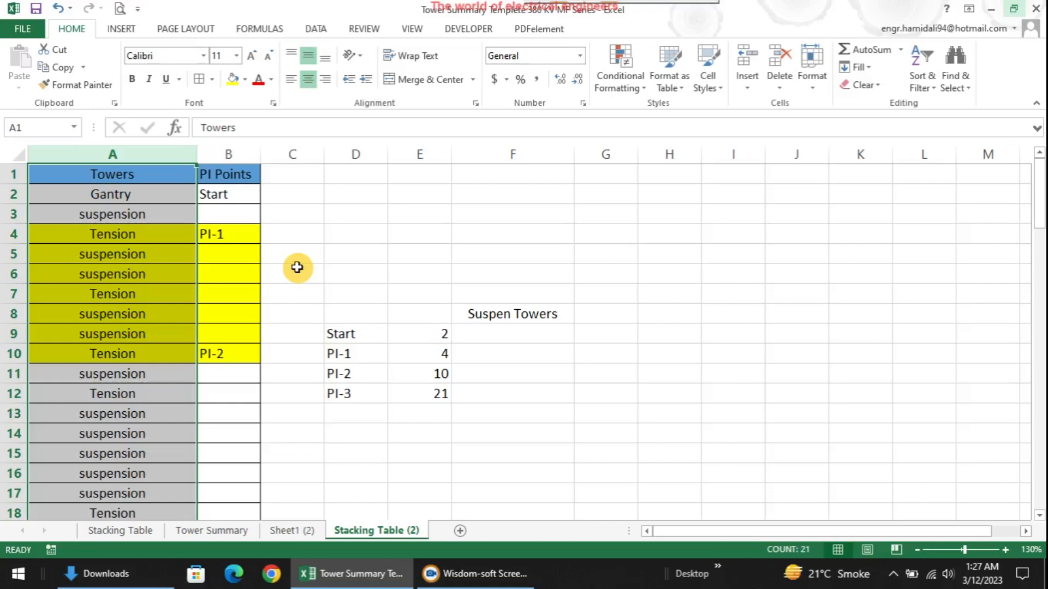
{"action": "left_click", "coordinate": [292, 252]}
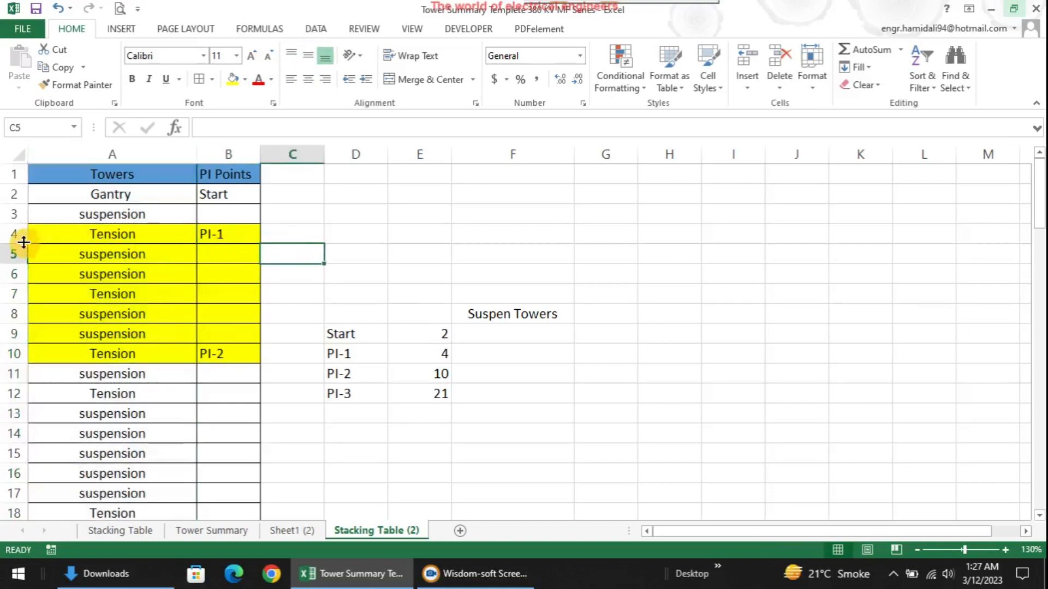
{"action": "left_click", "coordinate": [155, 257]}
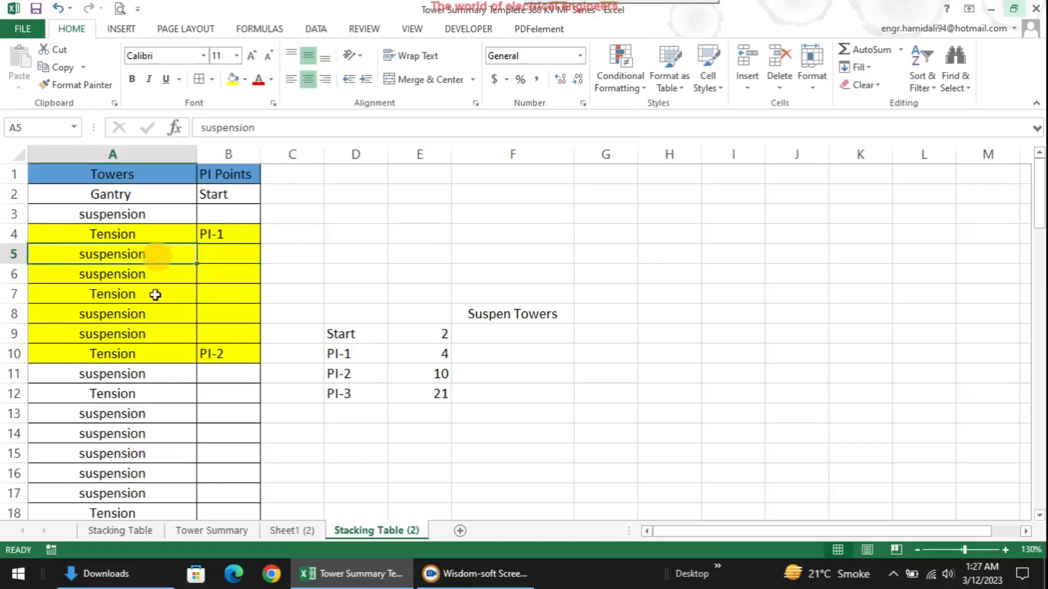
{"action": "left_click", "coordinate": [157, 275]}
{"action": "left_click", "coordinate": [152, 254]}
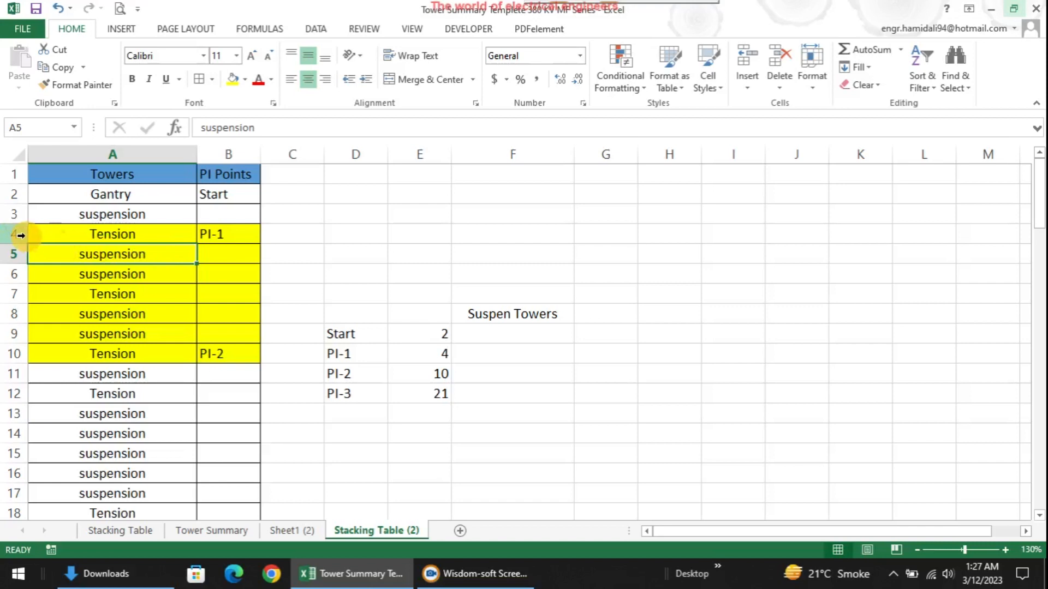
{"action": "left_click_drag", "start_coordinate": [47, 234], "coordinate": [71, 358]}
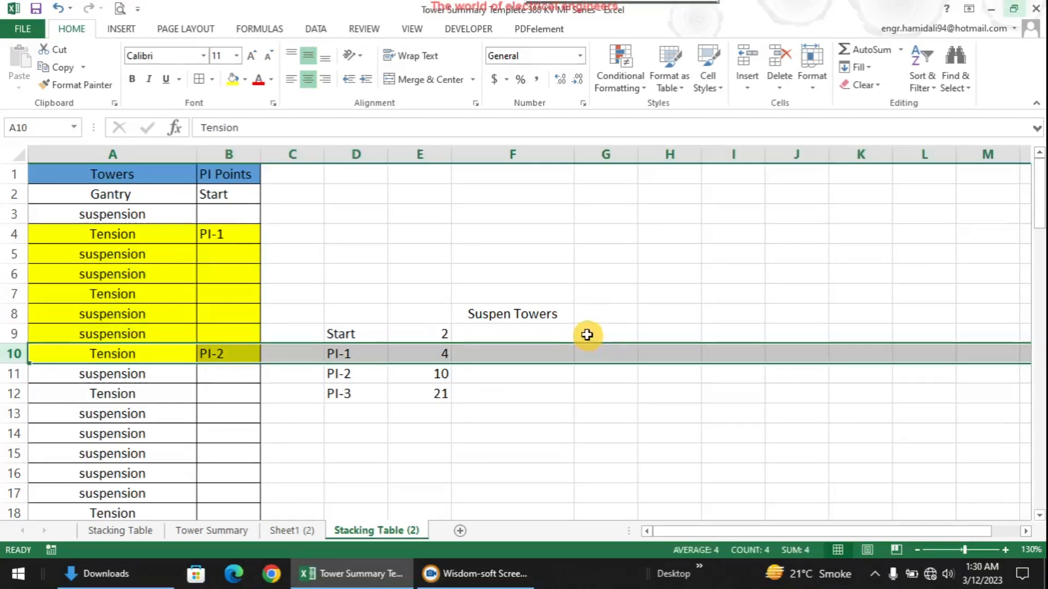
{"action": "left_click", "coordinate": [596, 409]}
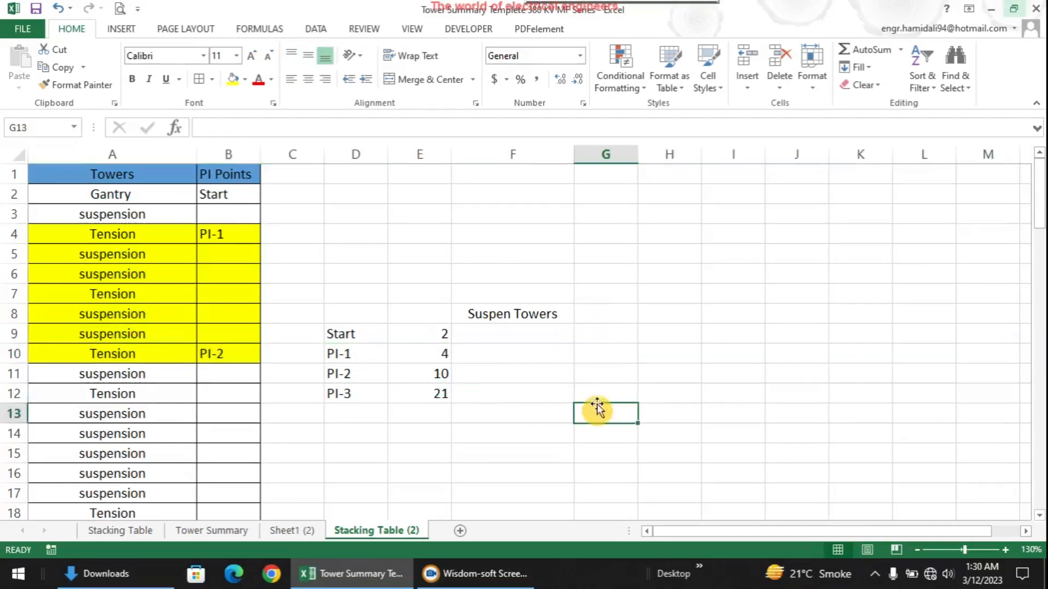
Check PI rows 4 and 10 and the MATCH formulas in E10 and E11, then edit F10
{"action": "left_click", "coordinate": [536, 359]}
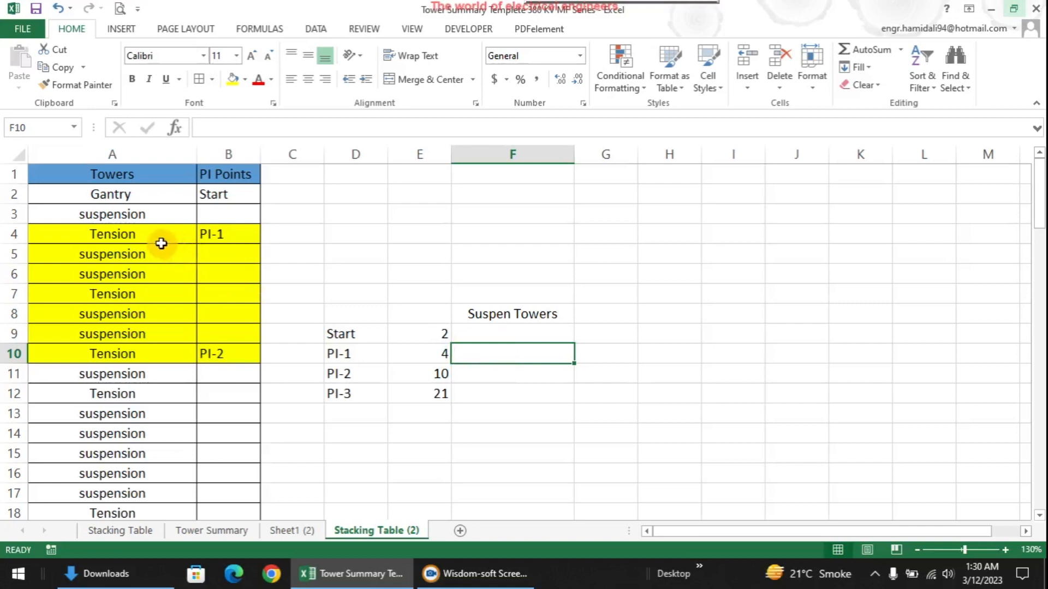
{"action": "left_click", "coordinate": [12, 235]}
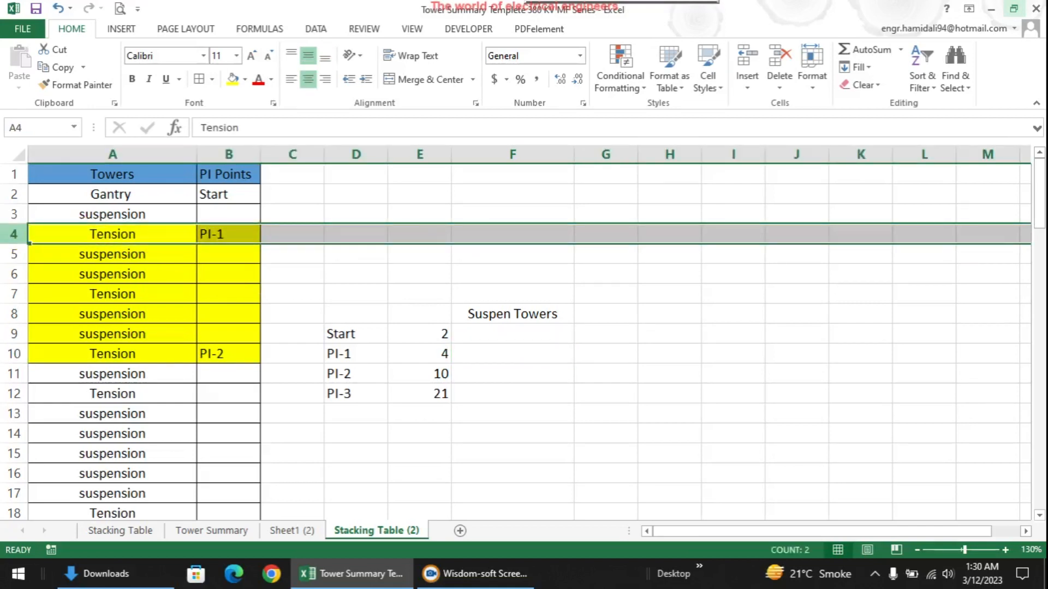
{"action": "left_click", "coordinate": [14, 355]}
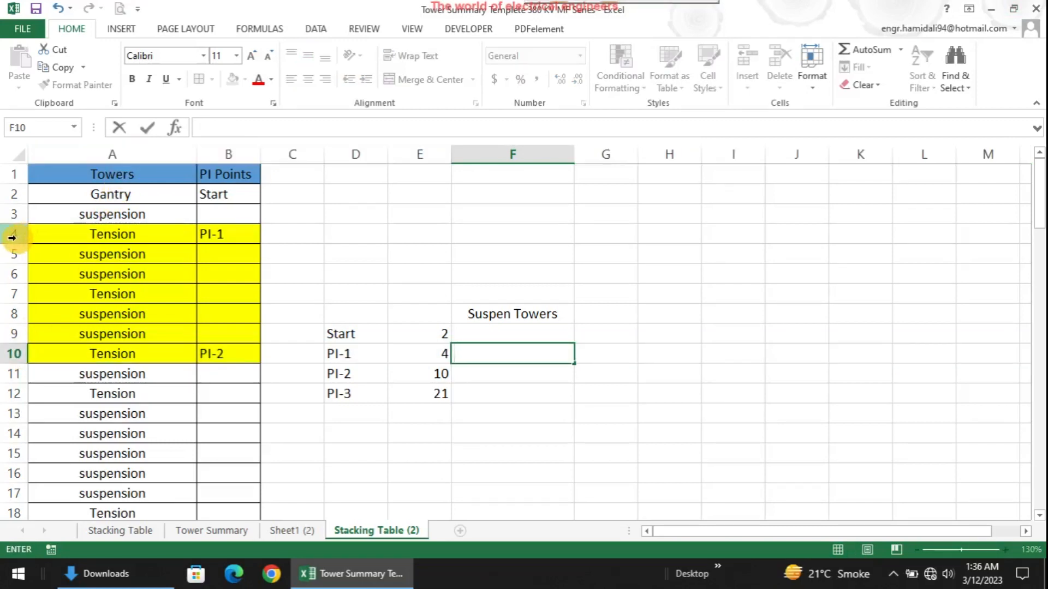
{"action": "left_click", "coordinate": [12, 237]}
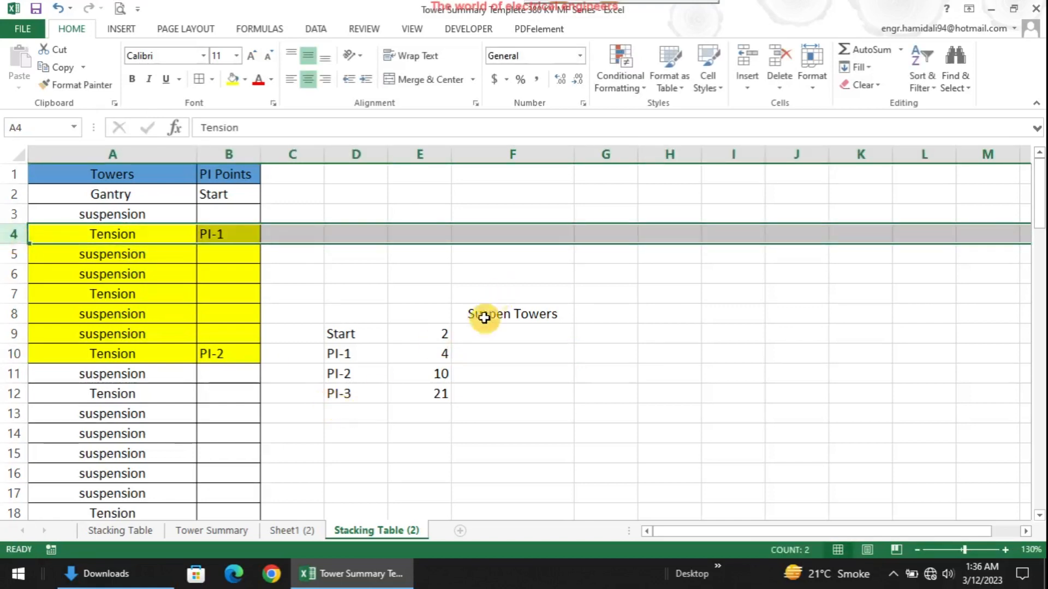
{"action": "left_click", "coordinate": [438, 355]}
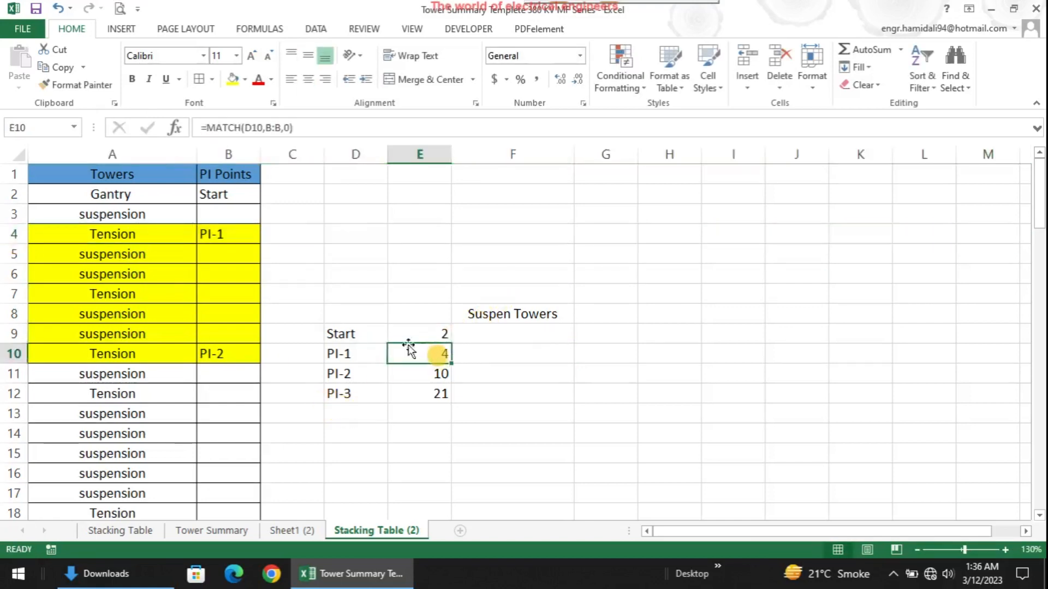
{"action": "left_click", "coordinate": [12, 353]}
{"action": "left_click", "coordinate": [440, 375]}
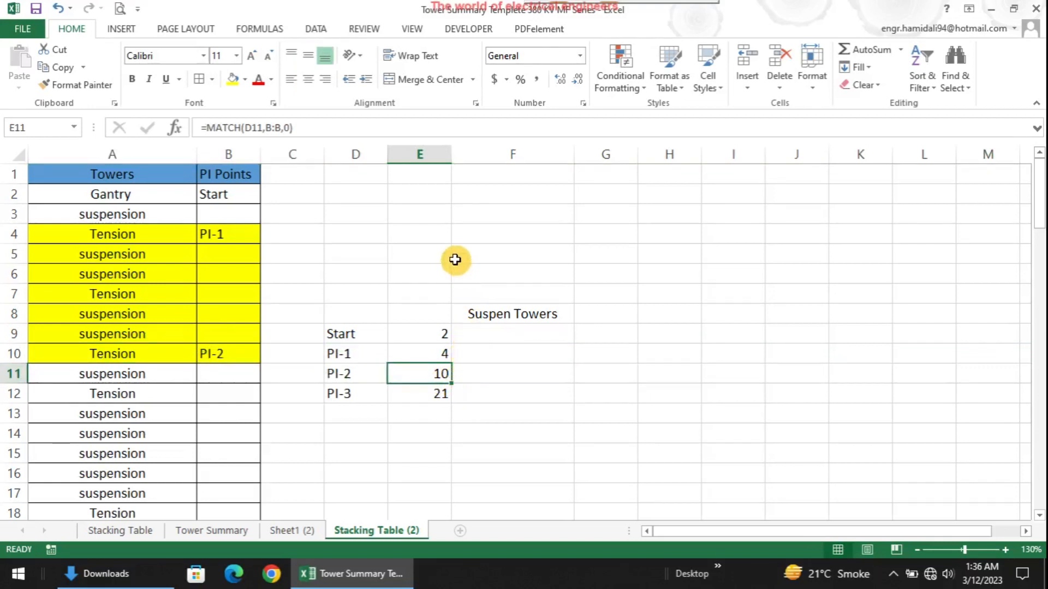
{"action": "left_click", "coordinate": [478, 358]}
{"action": "double_click", "coordinate": [479, 358]}
Enter =COUNTIFS(INDEX(A:A,E10):INDEX( in F10, using column A and E10 as the start row
{"action": "type", "text": "=co"}
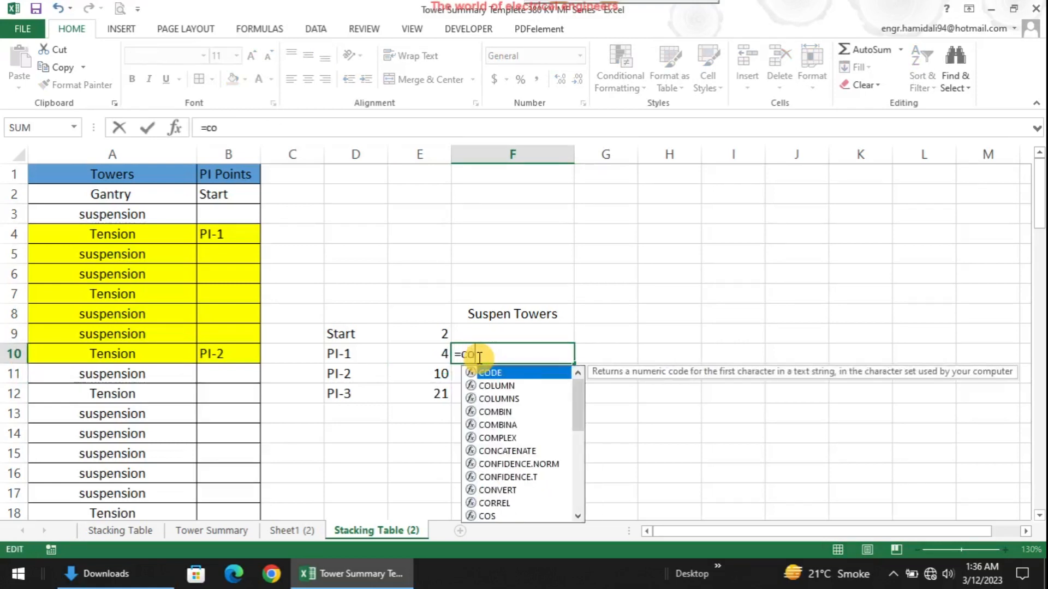
{"action": "type", "text": "untifs"}
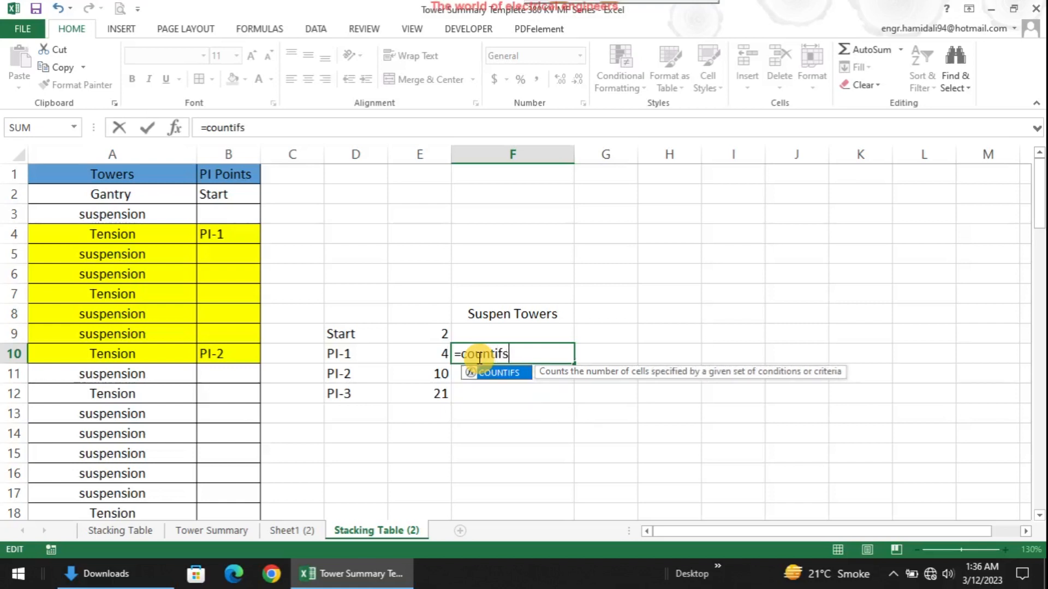
{"action": "double_click", "coordinate": [502, 374]}
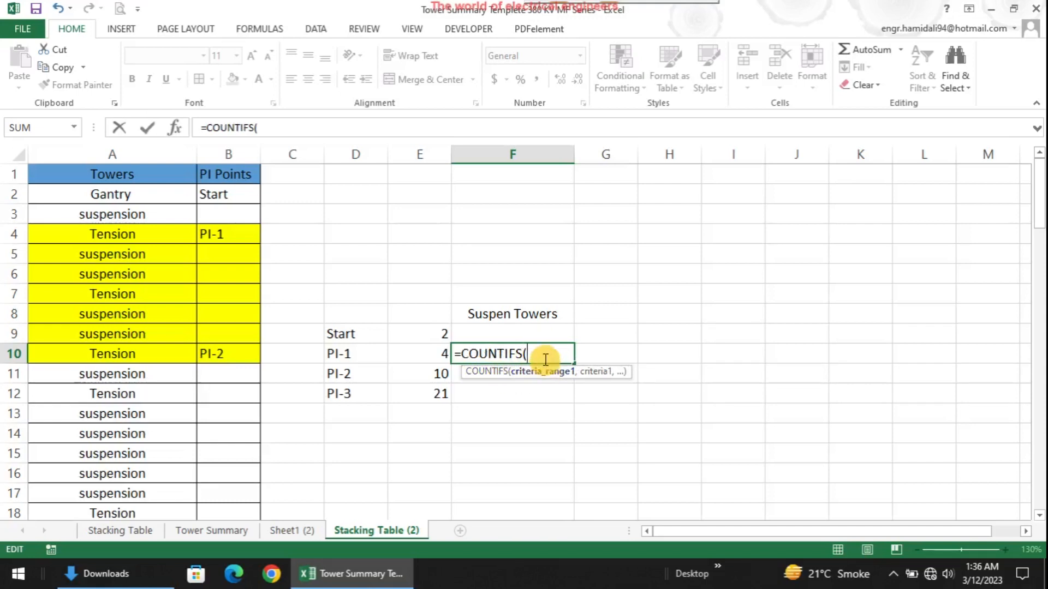
{"action": "type", "text": "inde"}
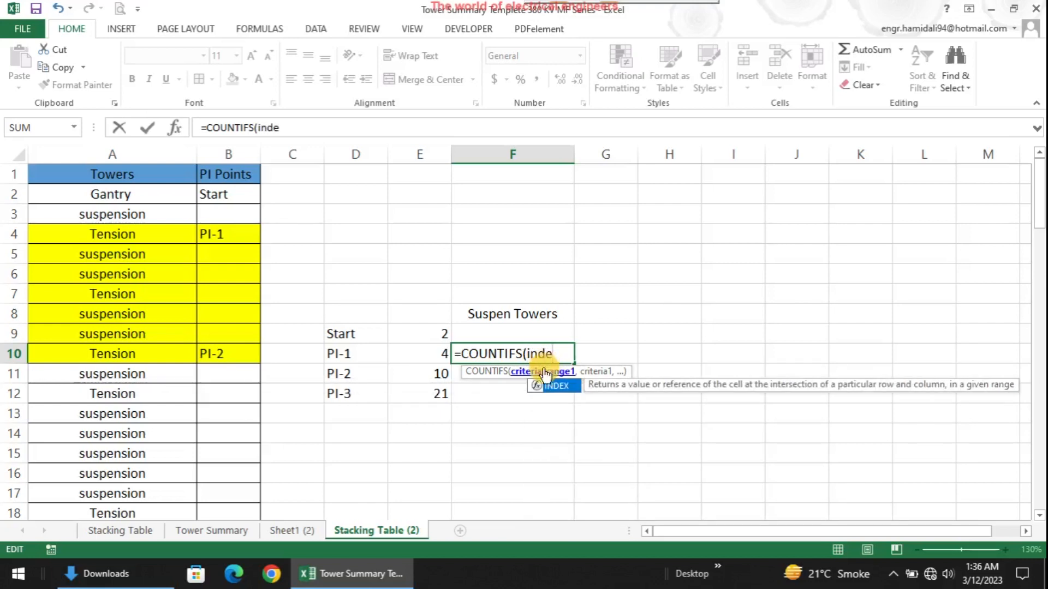
{"action": "double_click", "coordinate": [558, 384]}
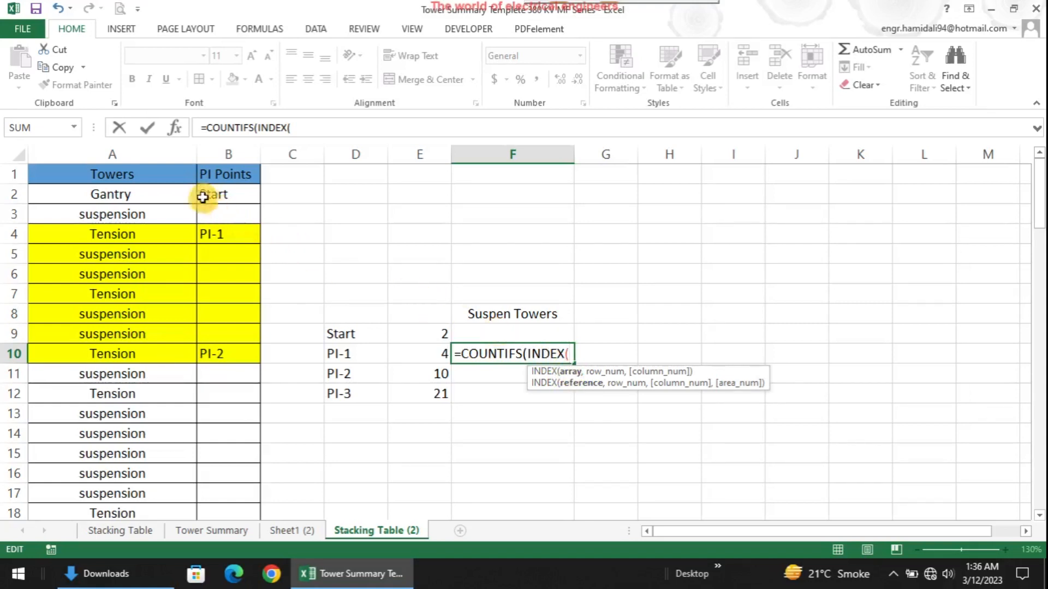
{"action": "left_click", "coordinate": [160, 157]}
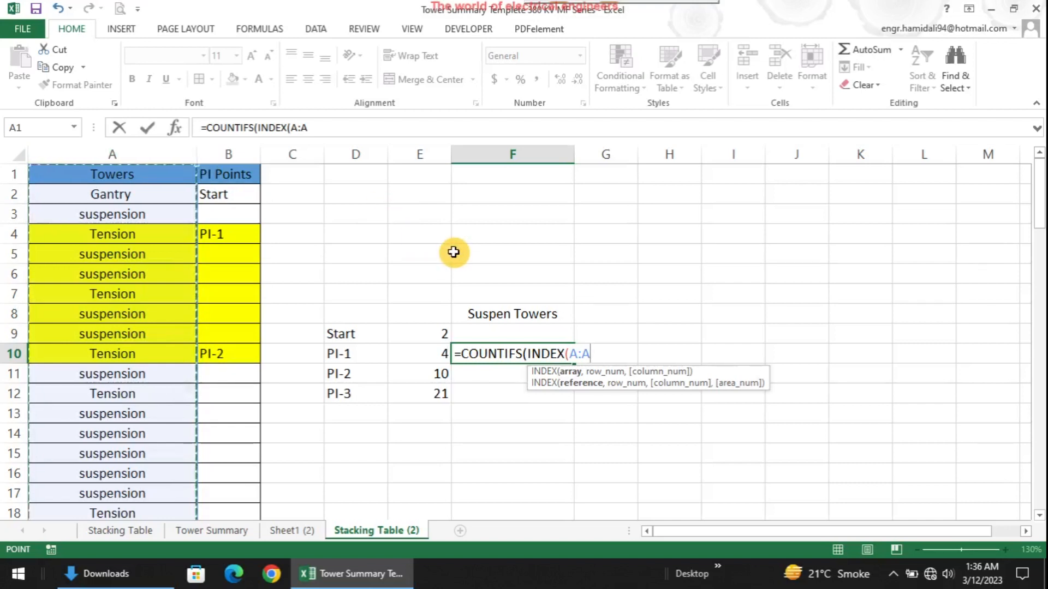
{"action": "type", "text": ","}
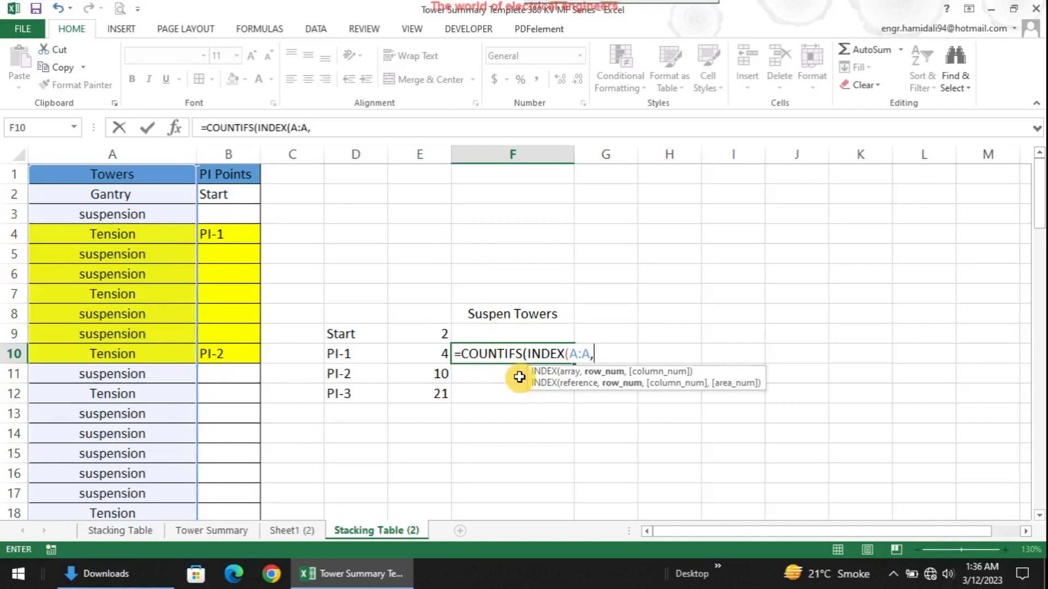
{"action": "left_click", "coordinate": [441, 355]}
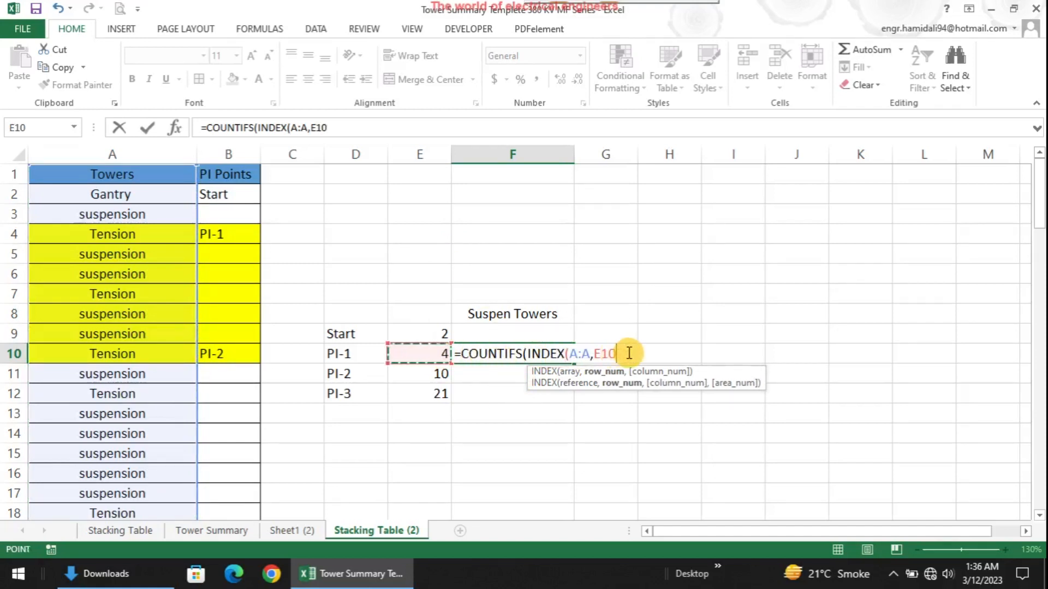
{"action": "type", "text": ")"}
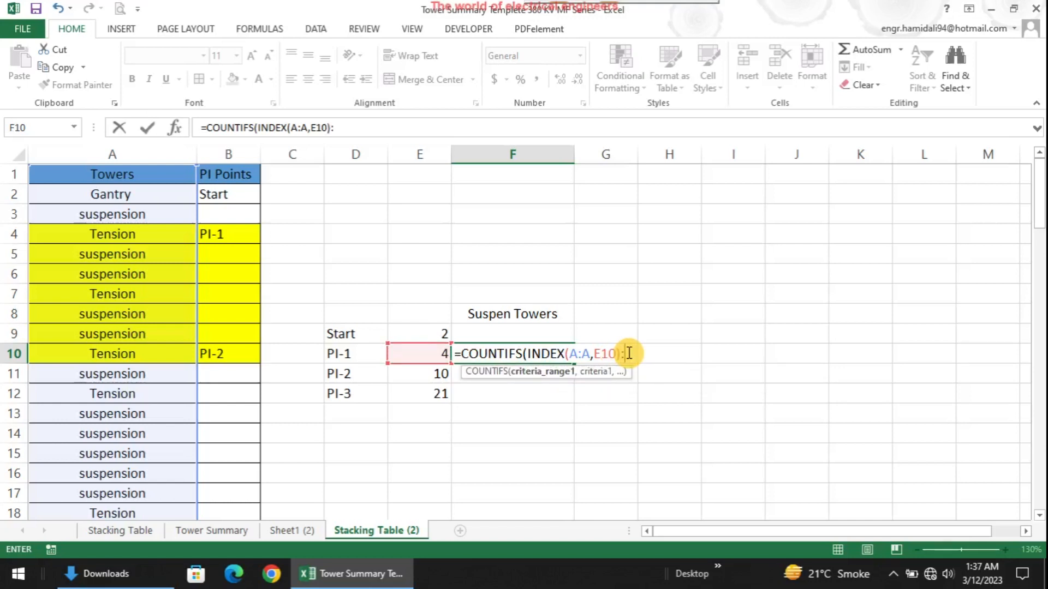
{"action": "type", "text": ":index"}
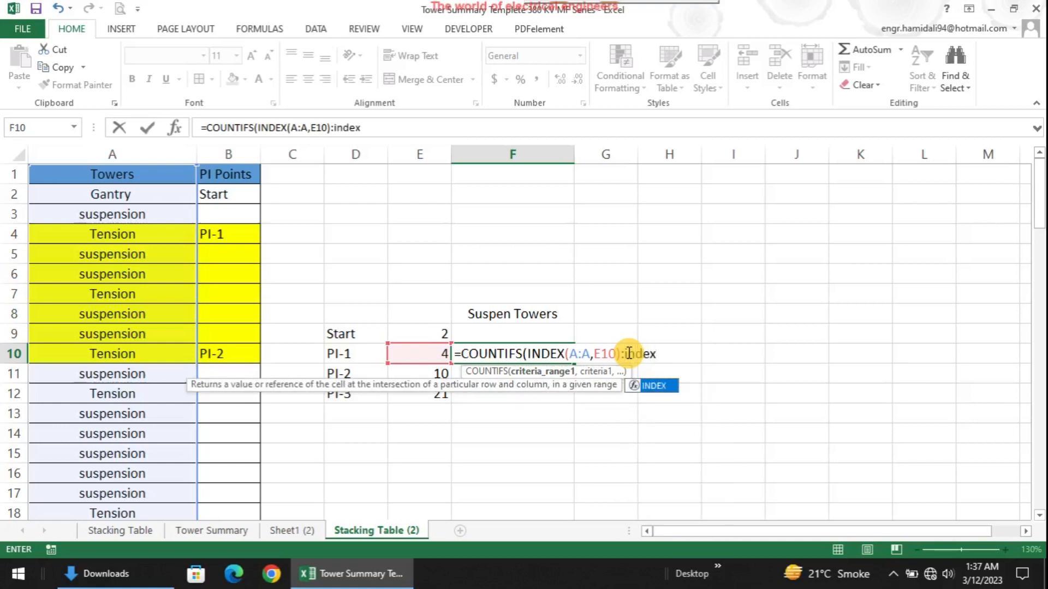
{"action": "double_click", "coordinate": [662, 392]}
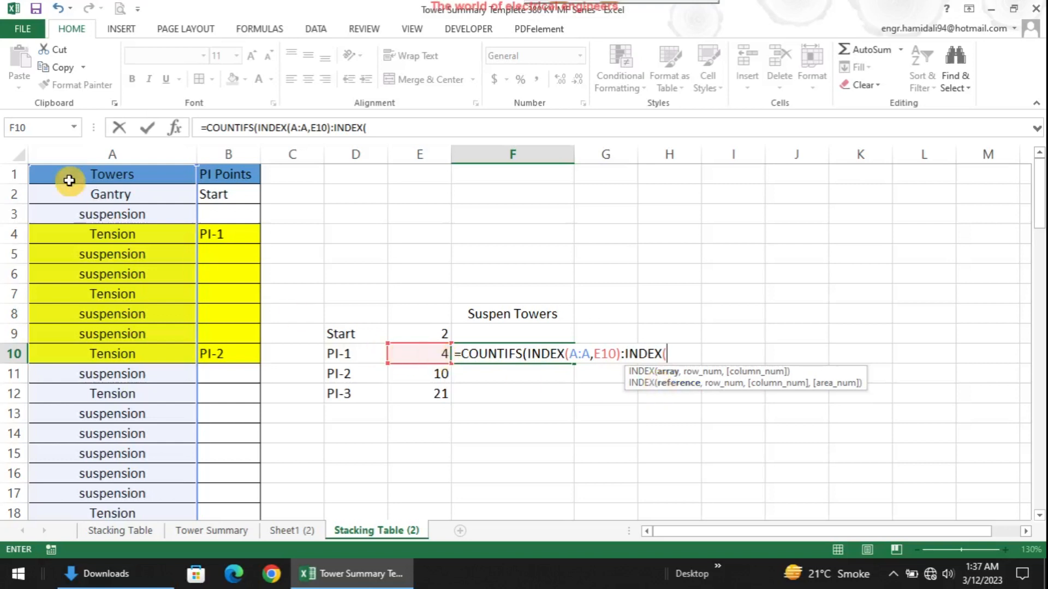
Complete F10 as =COUNTIFS(INDEX(A:A,E10):INDEX(A:A,E11),"suspension") and enter it
{"action": "left_click", "coordinate": [128, 153]}
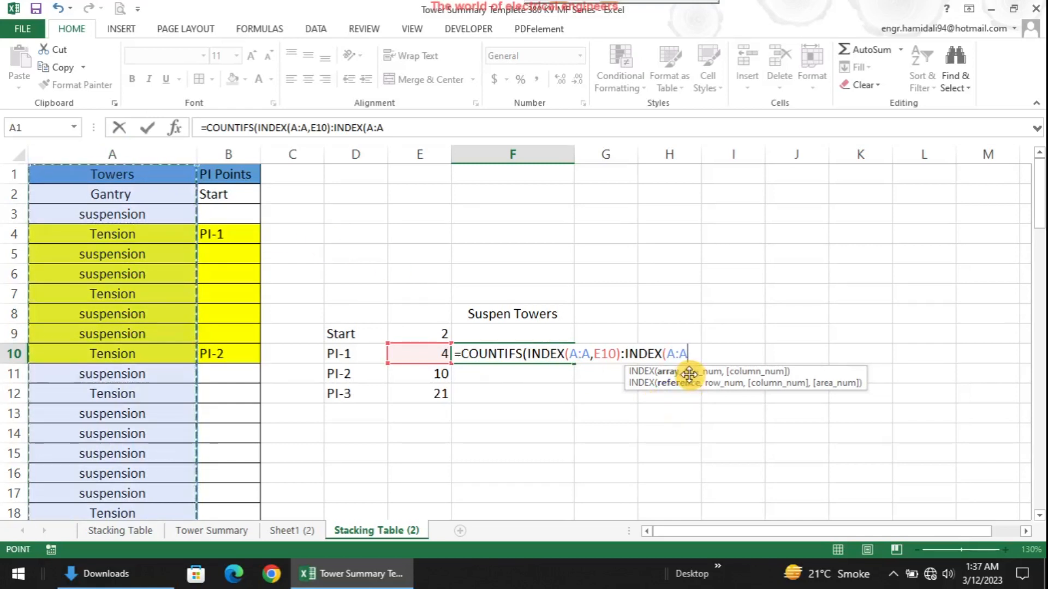
{"action": "type", "text": ","}
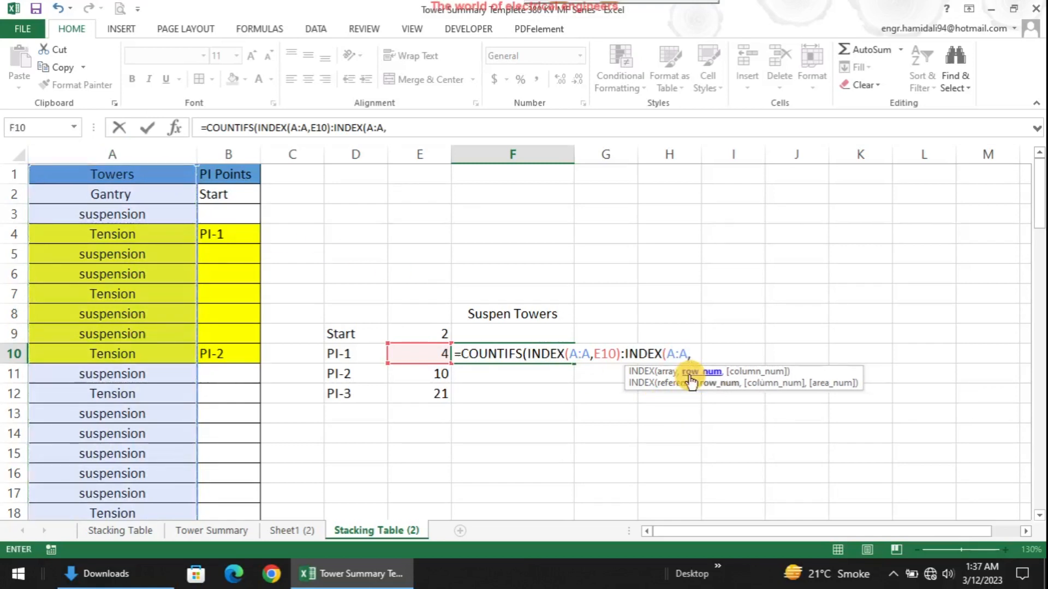
{"action": "left_click", "coordinate": [438, 374]}
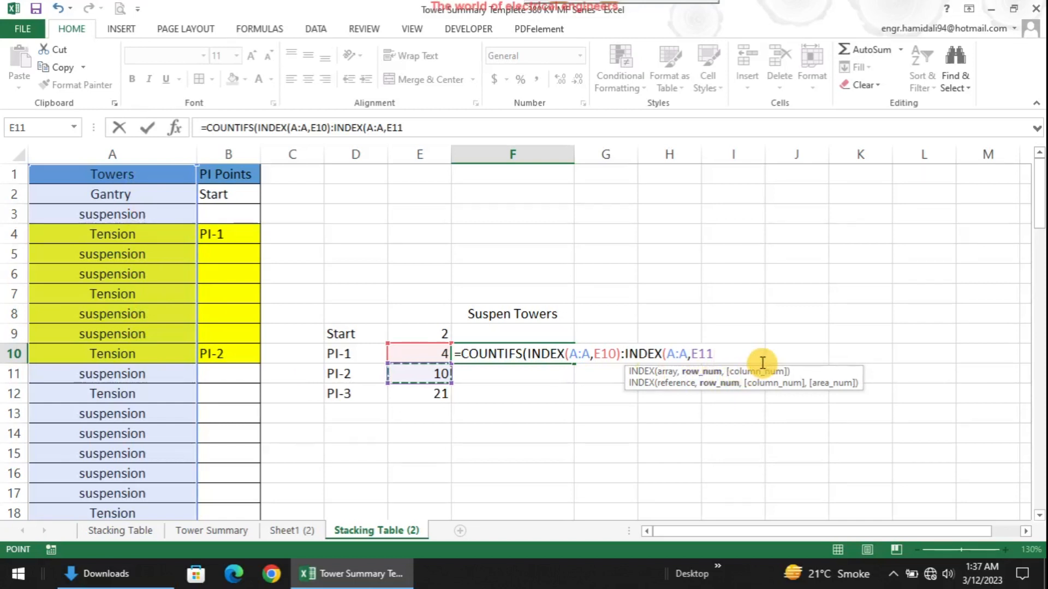
{"action": "type", "text": ")"}
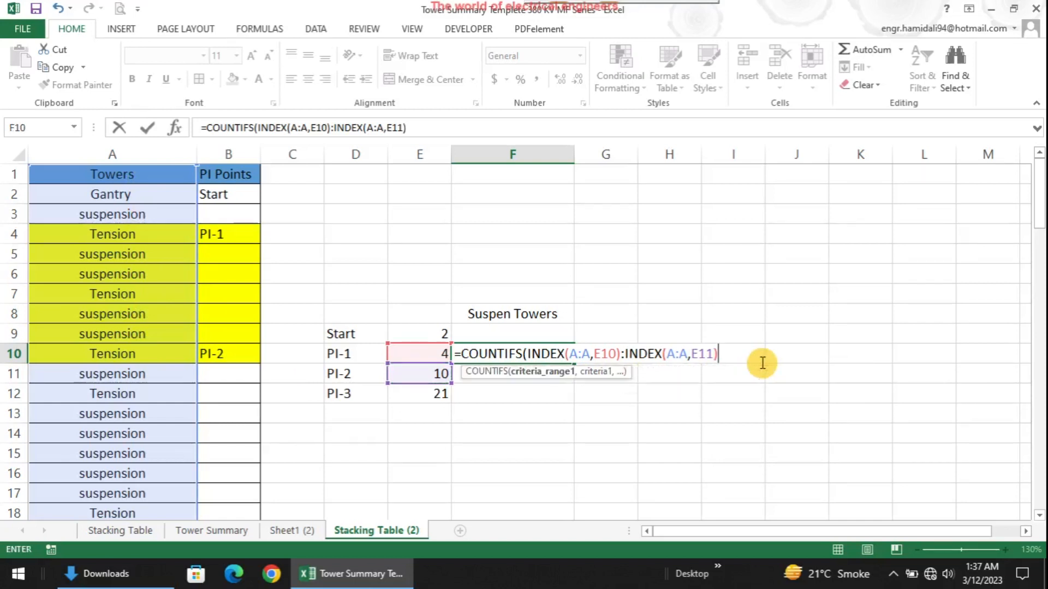
{"action": "type", "text": ","}
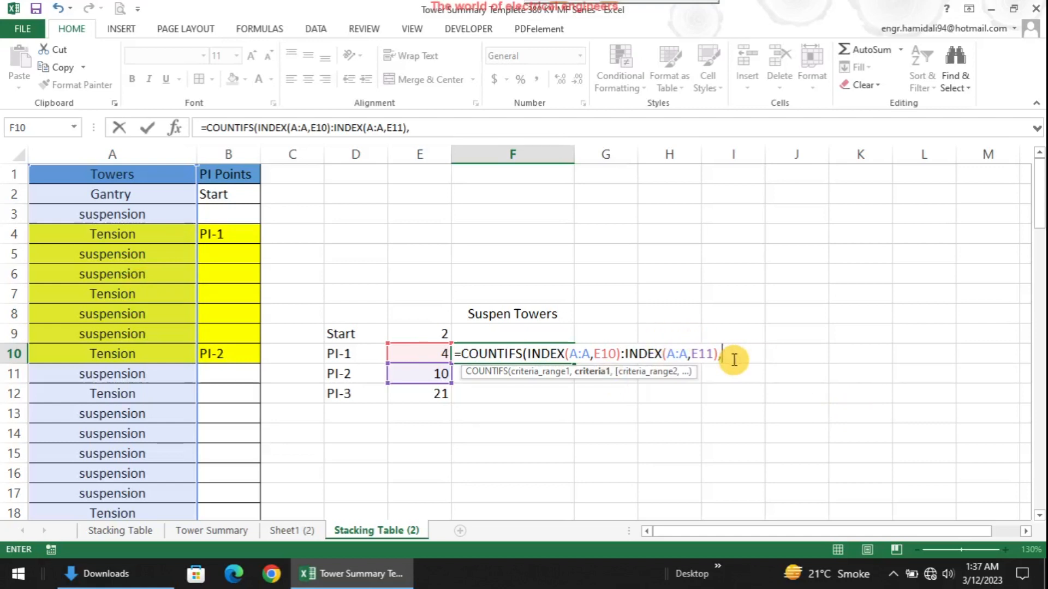
{"action": "type", "text": "\"suspension"}
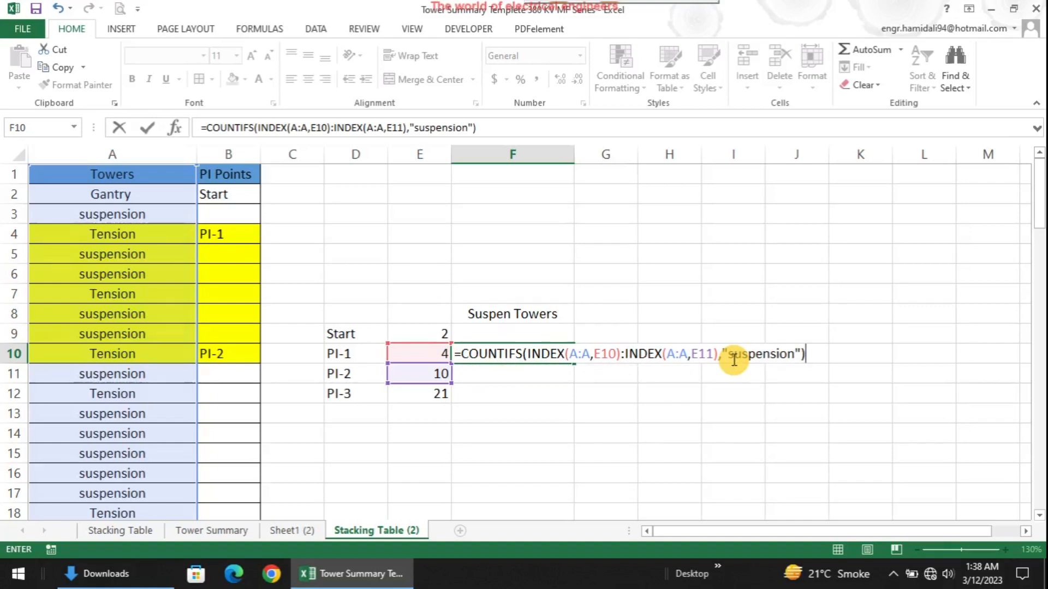
{"action": "key", "text": "Return"}
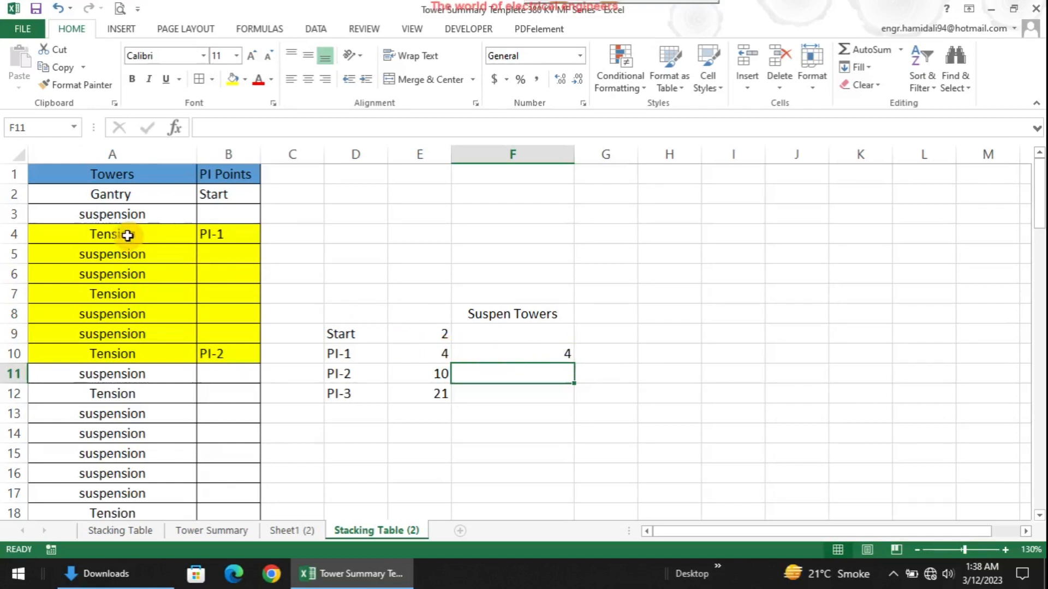
{"action": "left_click", "coordinate": [18, 234]}
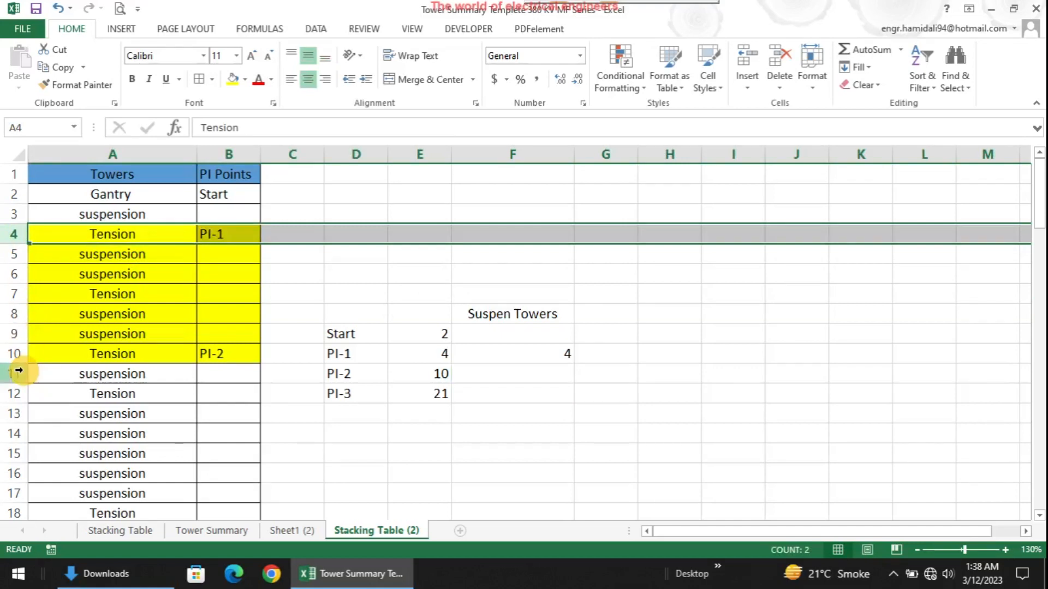
{"action": "left_click", "coordinate": [19, 352]}
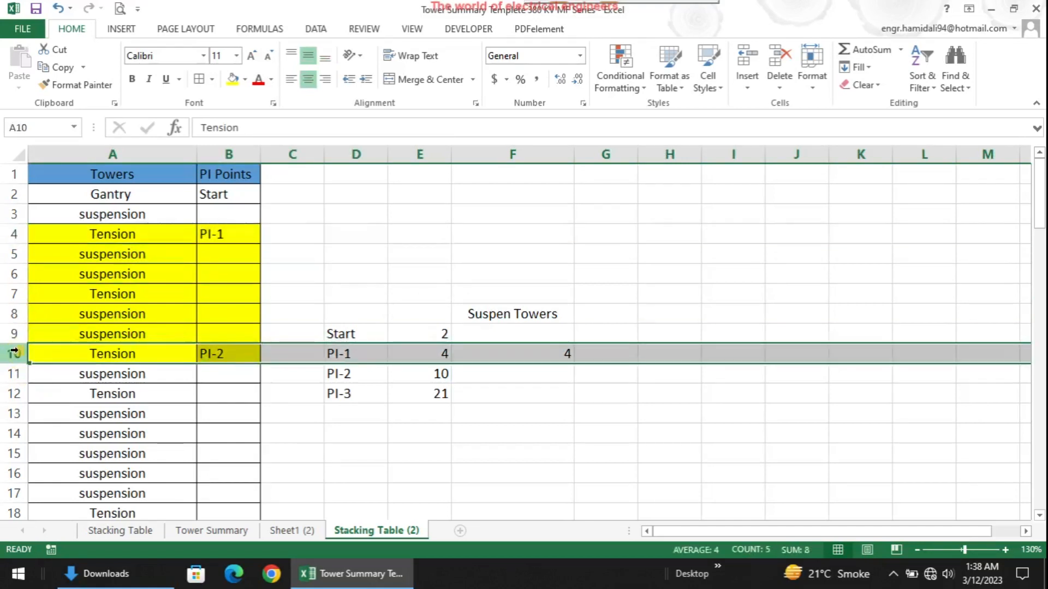
{"action": "left_click", "coordinate": [105, 257]}
{"action": "left_click", "coordinate": [106, 278]}
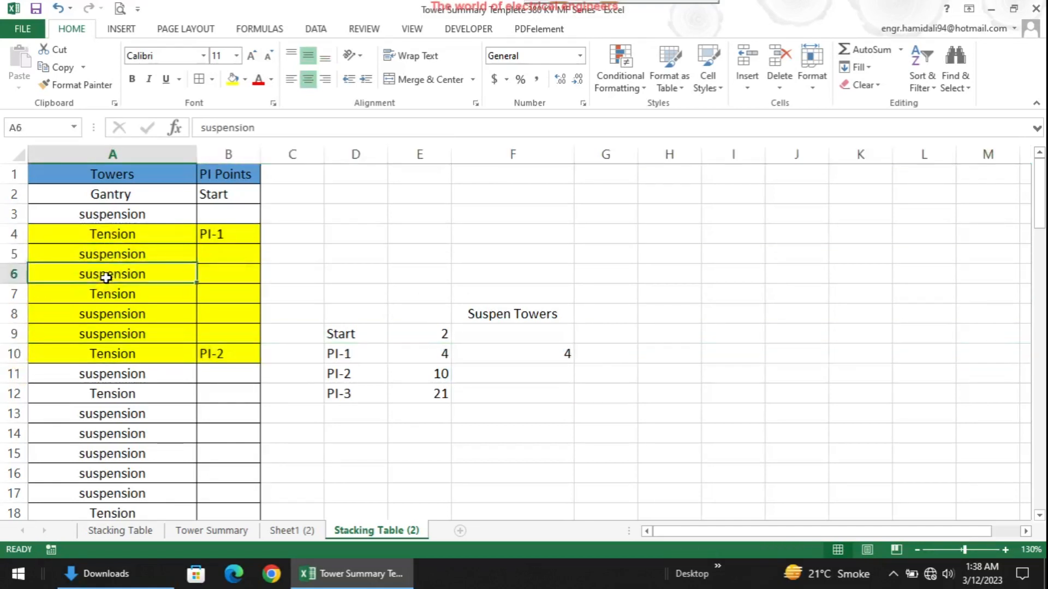
{"action": "left_click", "coordinate": [106, 332]}
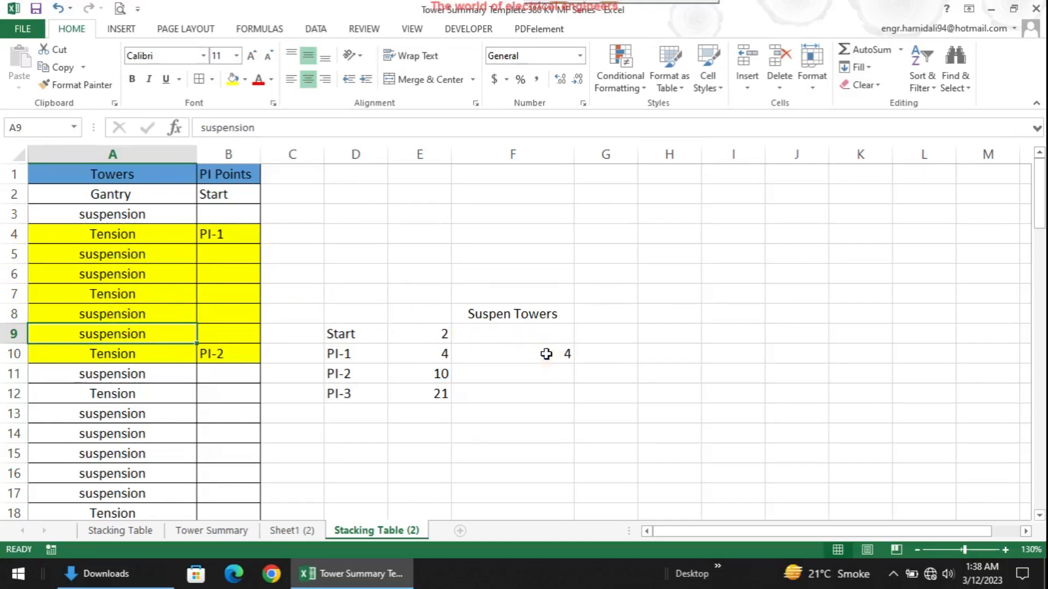
{"action": "left_click", "coordinate": [547, 354]}
{"action": "double_click", "coordinate": [511, 354]}
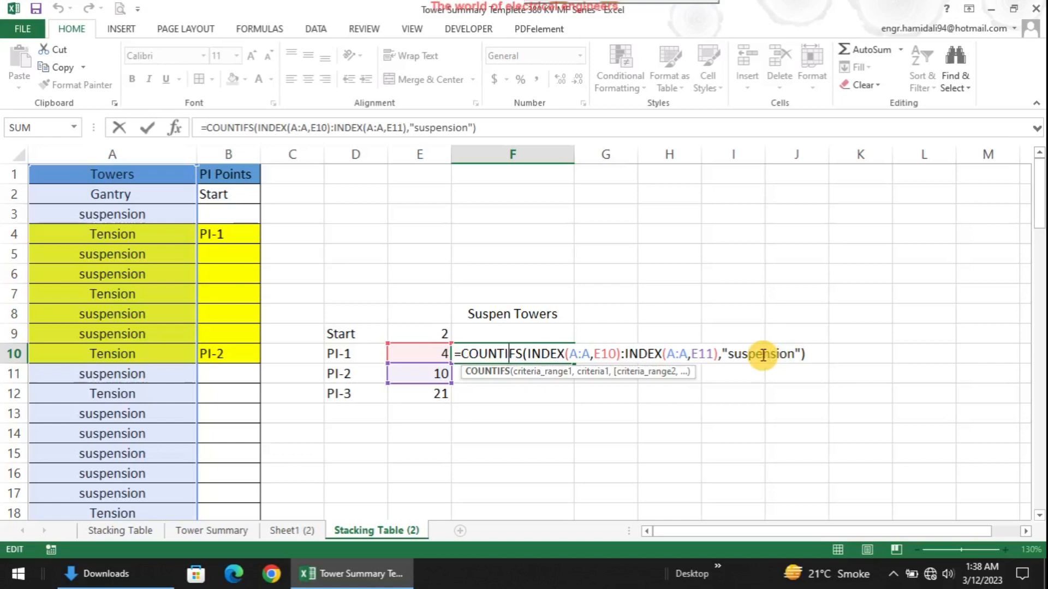
Commit the F10 count formula and fill it down into F11
{"action": "key", "text": "Return"}
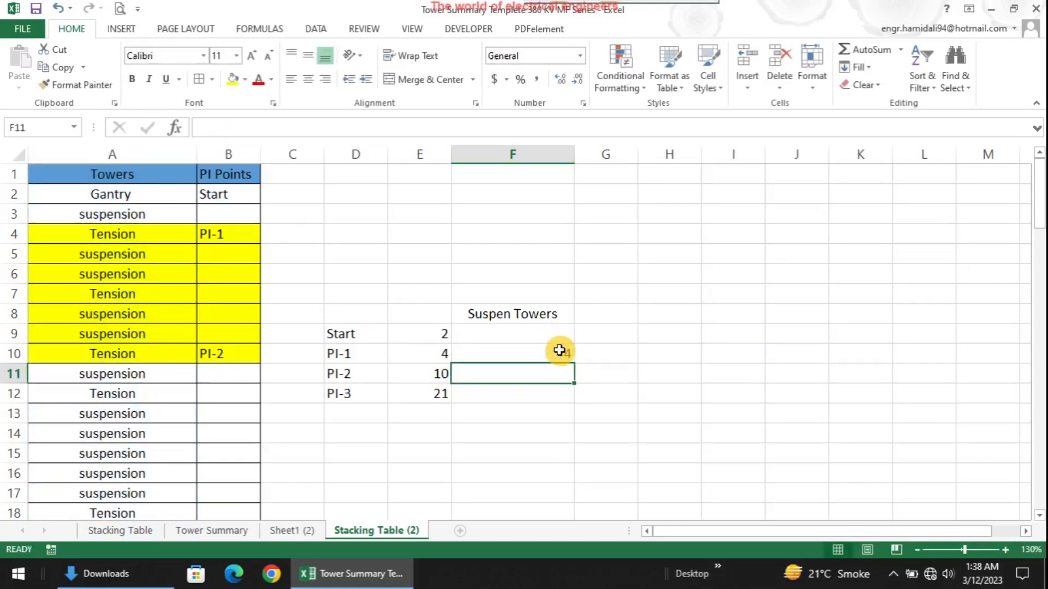
{"action": "left_click", "coordinate": [560, 350]}
{"action": "left_click_drag", "start_coordinate": [574, 365], "coordinate": [571, 388]}
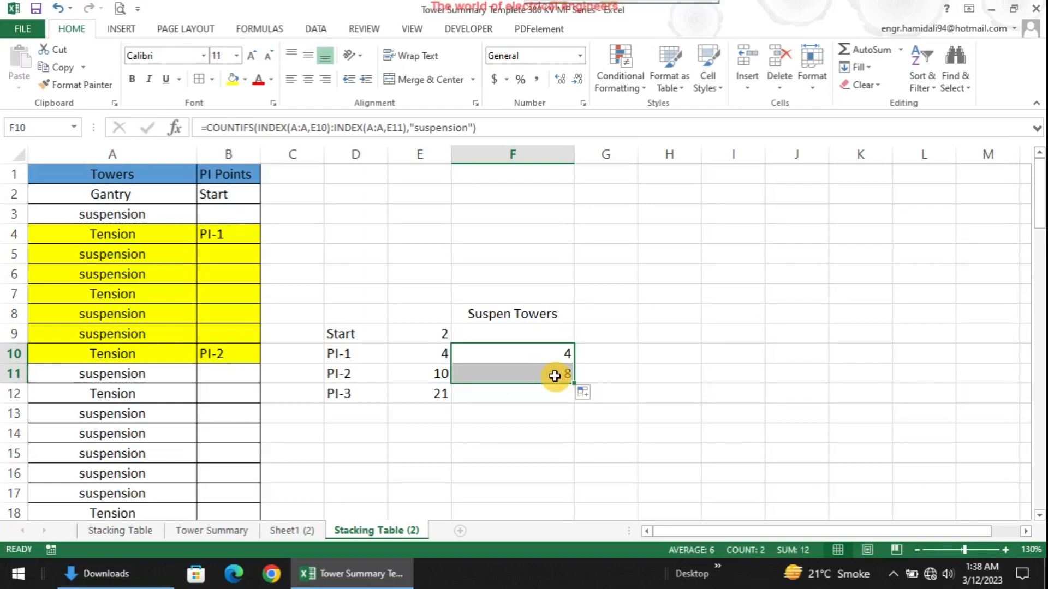
{"action": "left_click", "coordinate": [554, 376]}
{"action": "scroll", "coordinate": [469, 382], "scroll_direction": "down", "scroll_amount": 3}
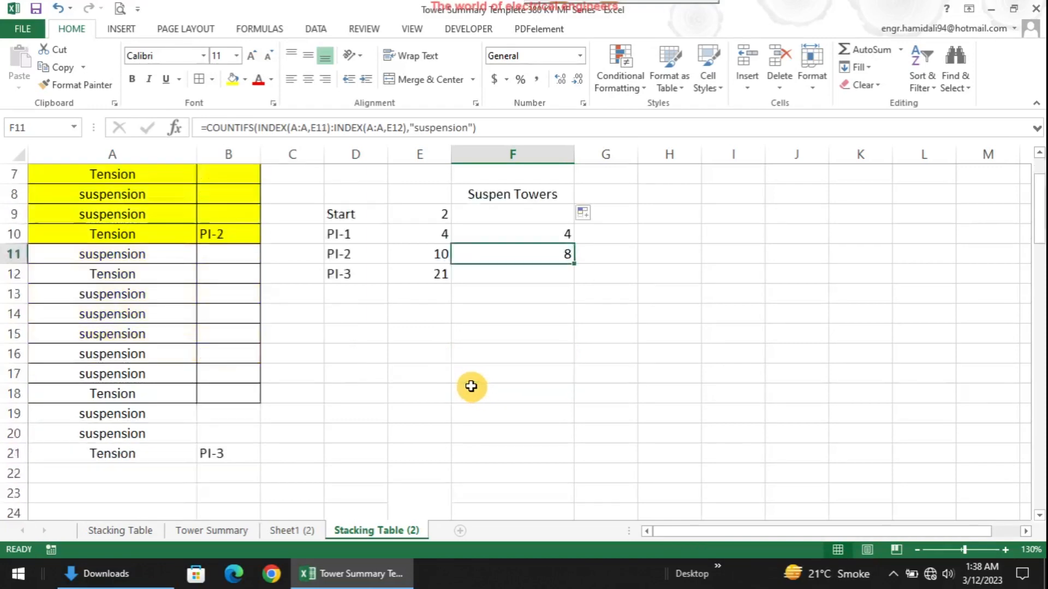
{"action": "scroll", "coordinate": [463, 374], "scroll_direction": "up", "scroll_amount": 1}
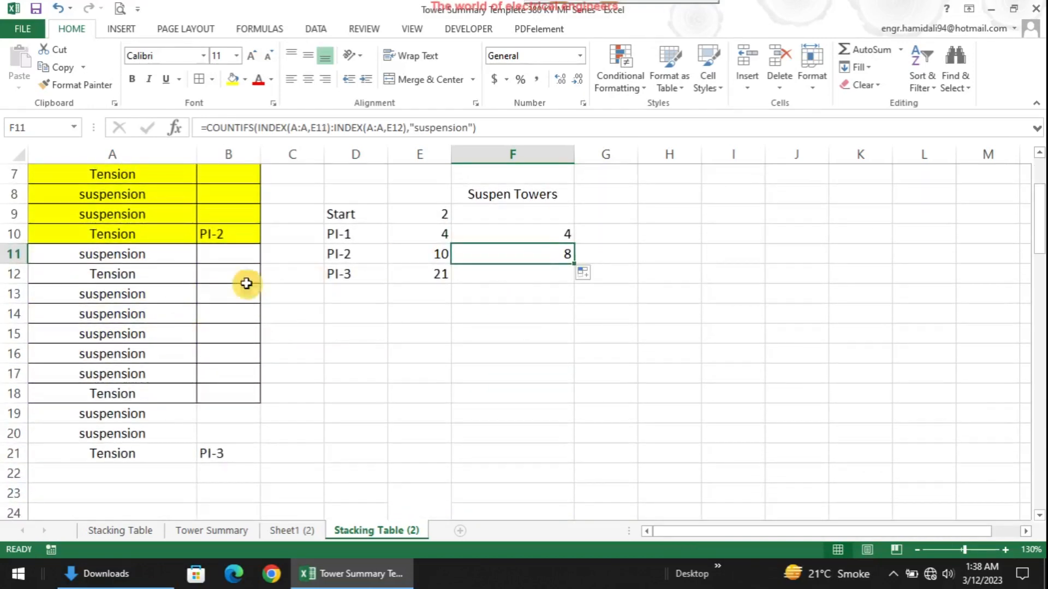
Verify F11's result of 8 against the suspension towers between PI-2 and PI-3
{"action": "left_click", "coordinate": [154, 256]}
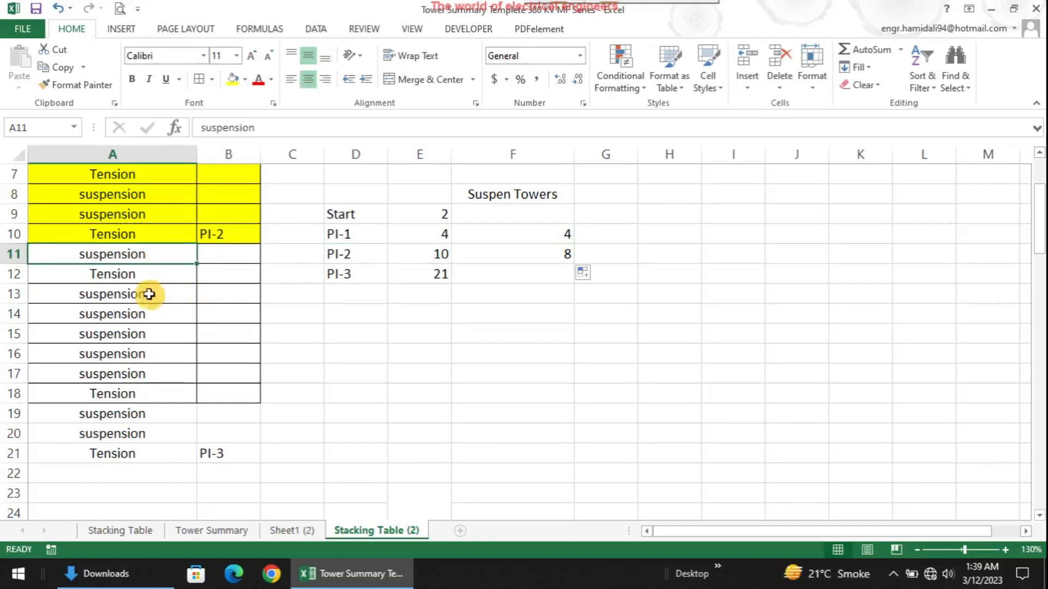
{"action": "left_click", "coordinate": [145, 294]}
{"action": "left_click", "coordinate": [148, 320]}
{"action": "left_click", "coordinate": [145, 333]}
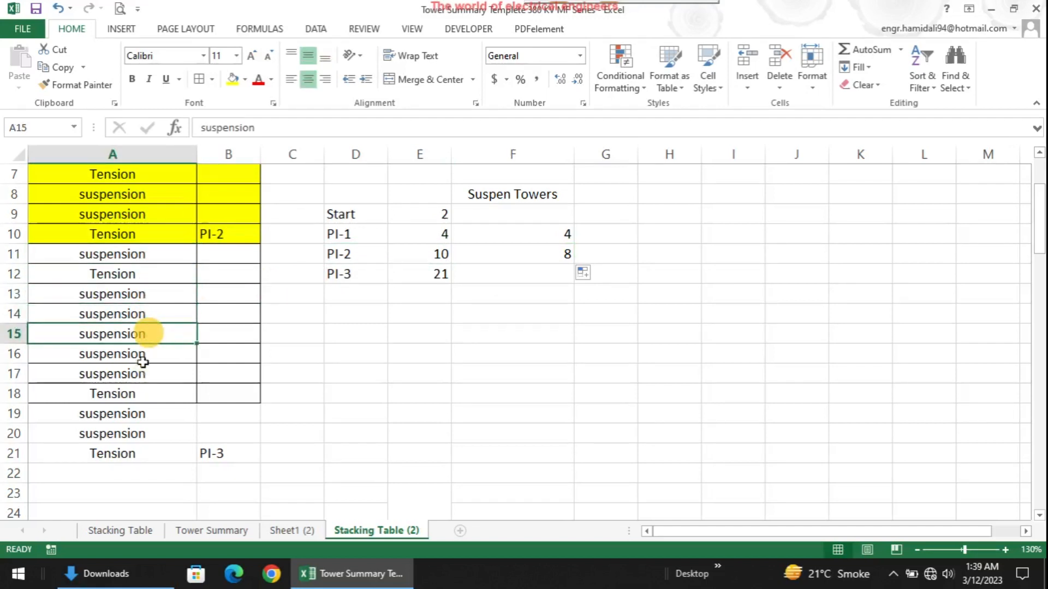
{"action": "left_click", "coordinate": [145, 354]}
{"action": "left_click", "coordinate": [144, 373]}
{"action": "left_click", "coordinate": [146, 414]}
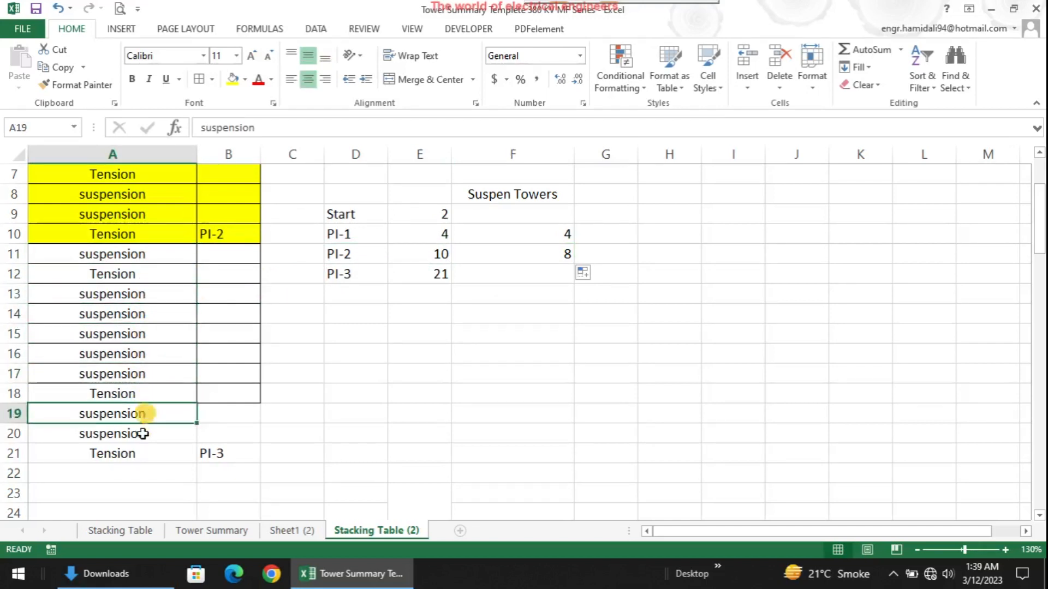
{"action": "left_click", "coordinate": [145, 433]}
{"action": "left_click", "coordinate": [567, 252]}
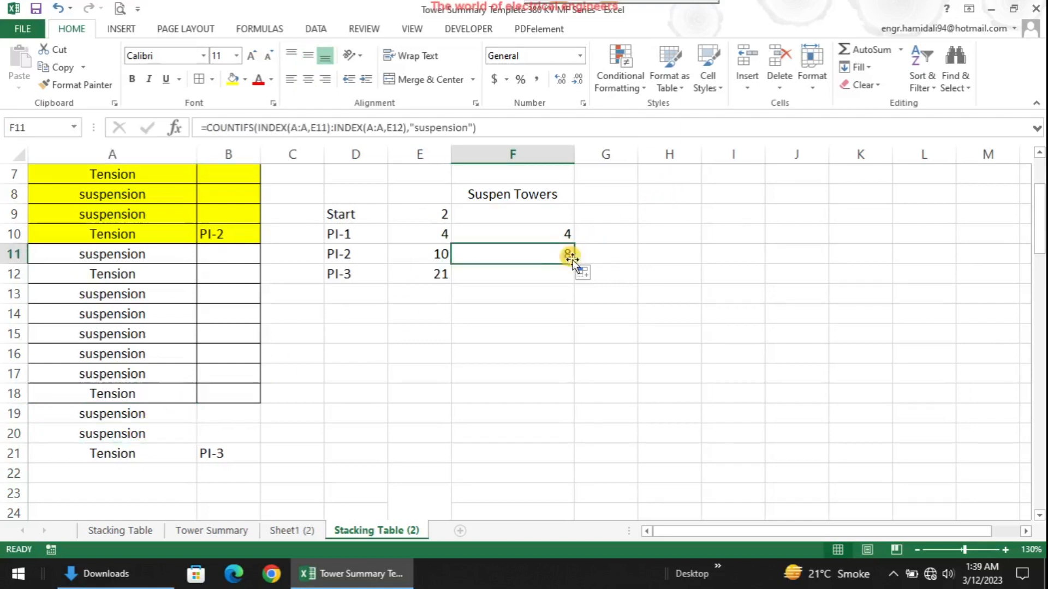